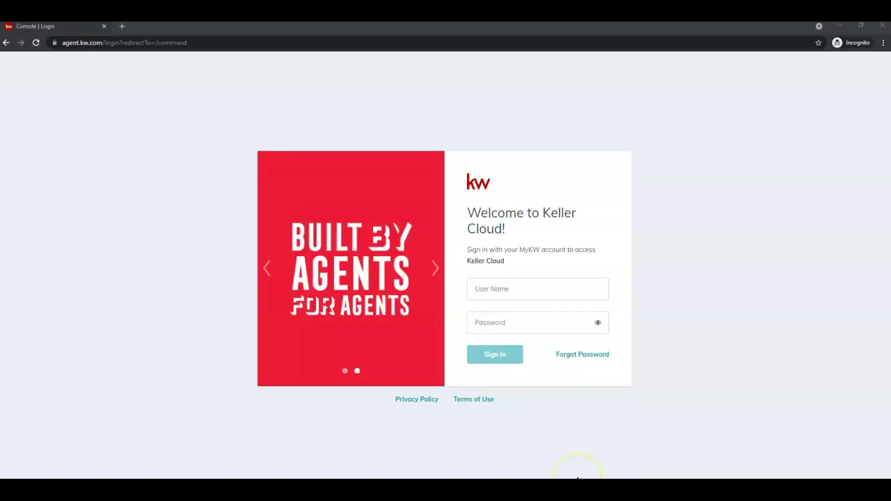
- Sign in to the Keller Cloud account with the account username and password
{"action": "left_click", "coordinate": [563, 291]}
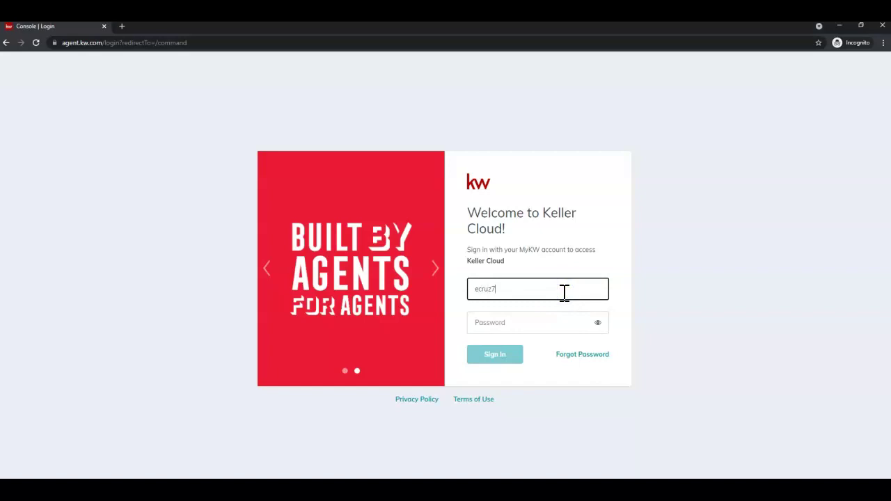
{"action": "key", "text": "Tab"}
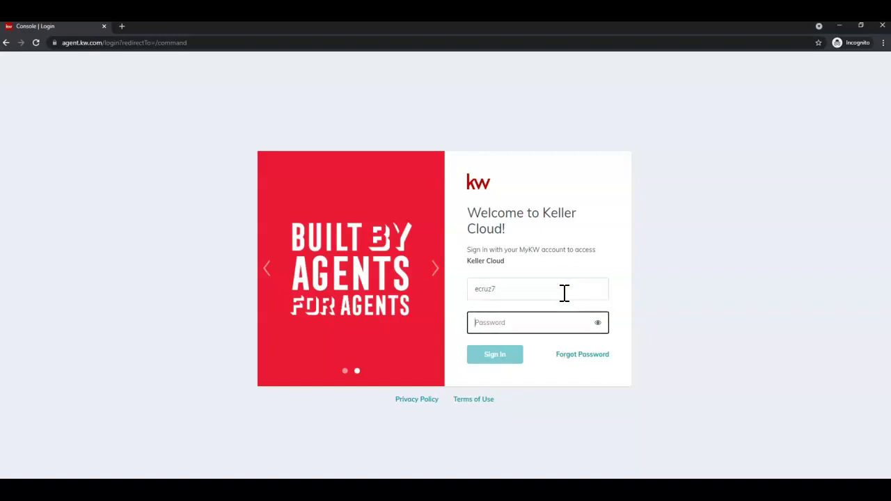
{"action": "type", "text": "****"}
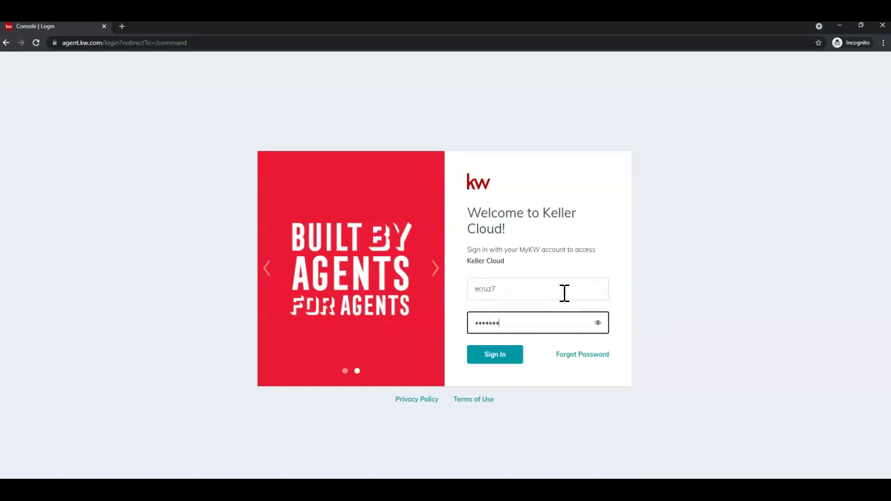
{"action": "type", "text": "******"}
{"action": "key", "text": "Return"}
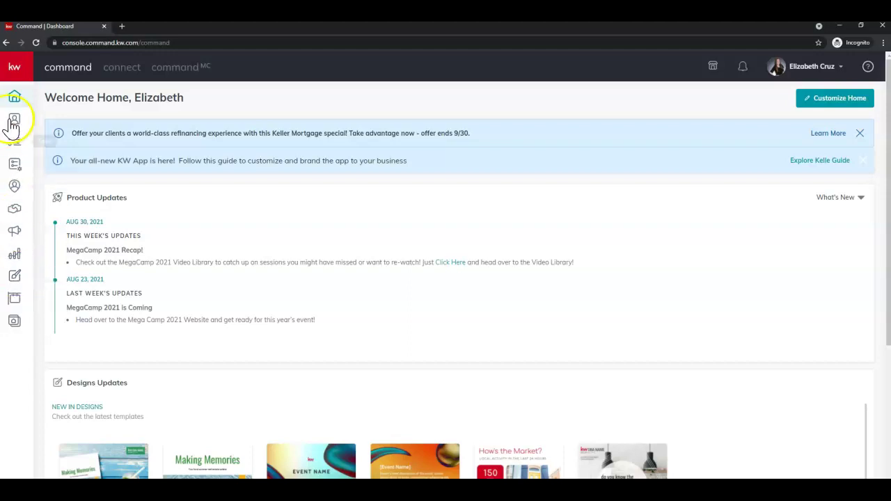
- Expand the left sidebar and go to the Designs section
{"action": "left_click", "coordinate": [15, 68]}
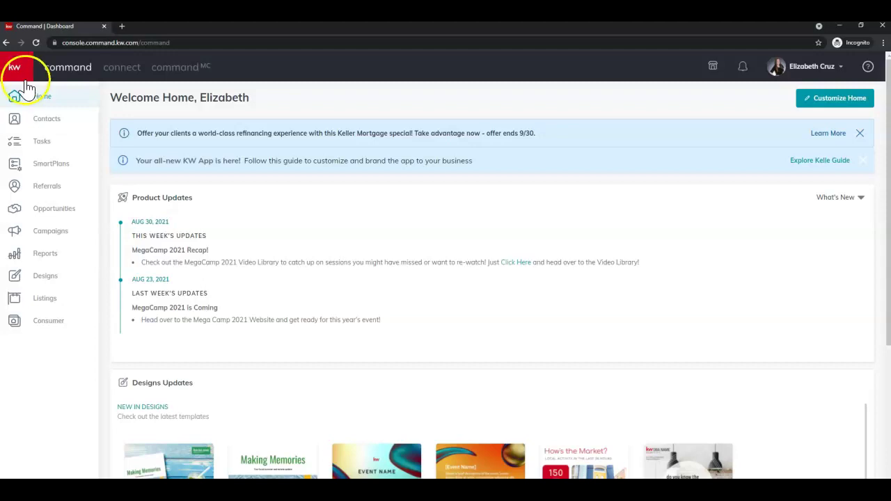
{"action": "left_click", "coordinate": [71, 283]}
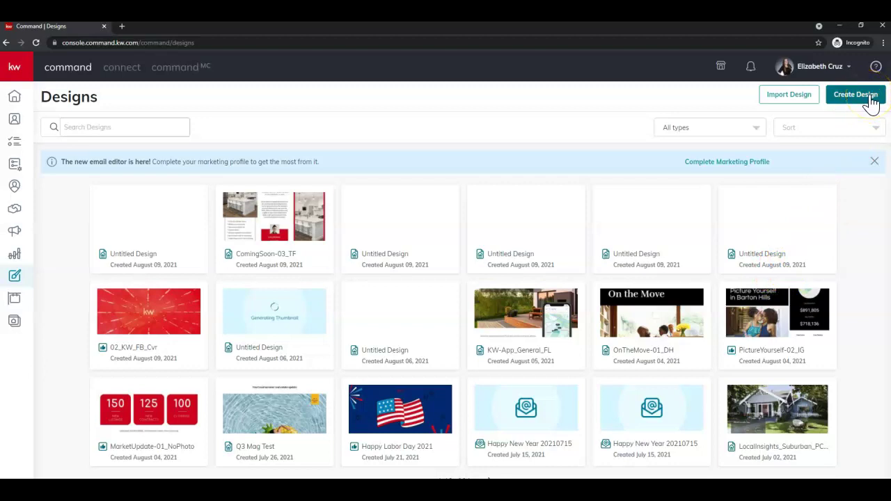
- Create a new design of the Social type and continue to the Templates gallery
{"action": "left_click", "coordinate": [870, 97]}
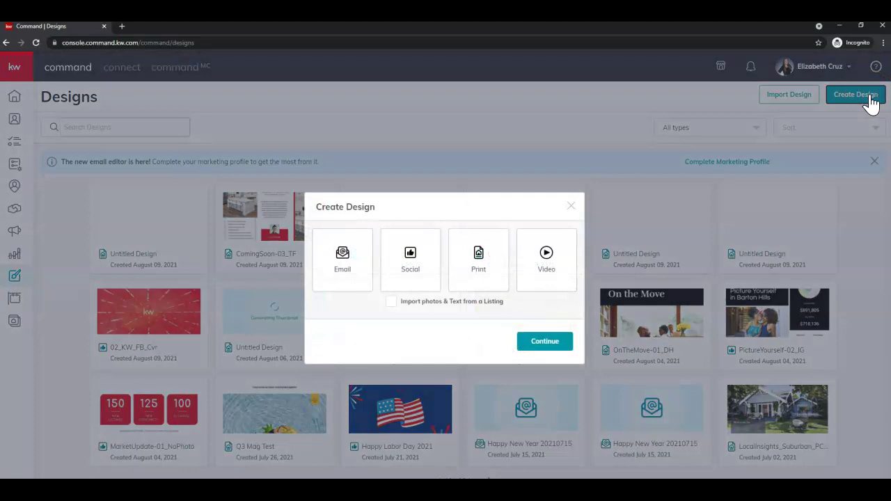
{"action": "left_click", "coordinate": [411, 264]}
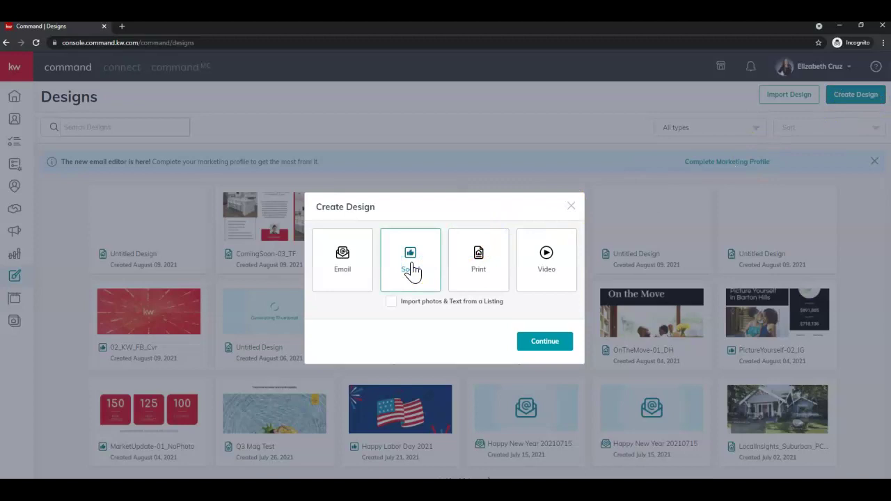
{"action": "left_click", "coordinate": [569, 343]}
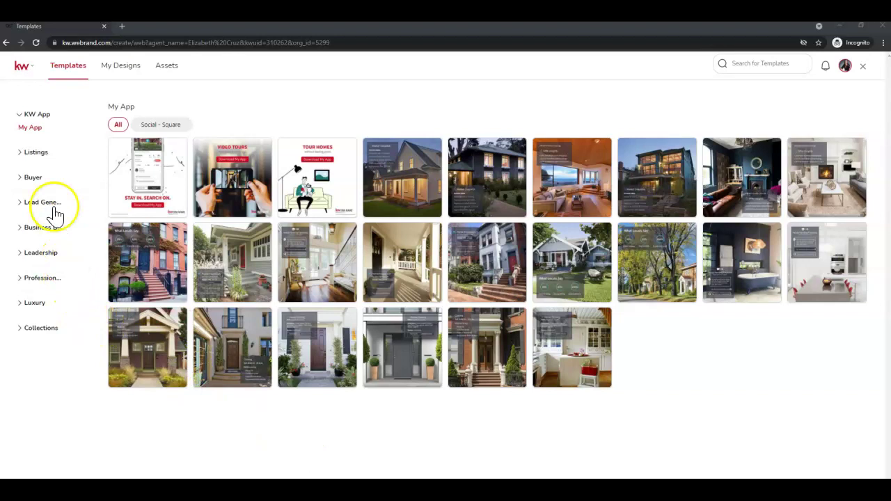
- Expand the template categories down to Business Branding and open Social Branding
{"action": "left_click", "coordinate": [28, 154]}
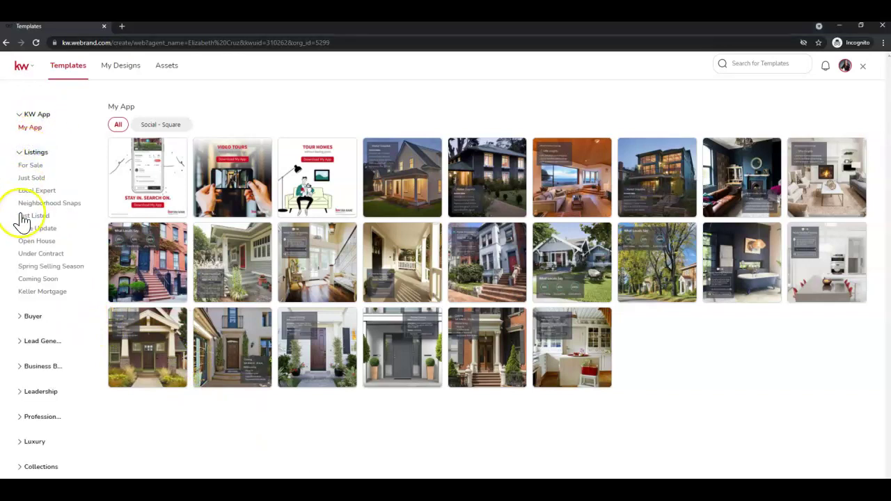
{"action": "left_click", "coordinate": [24, 318]}
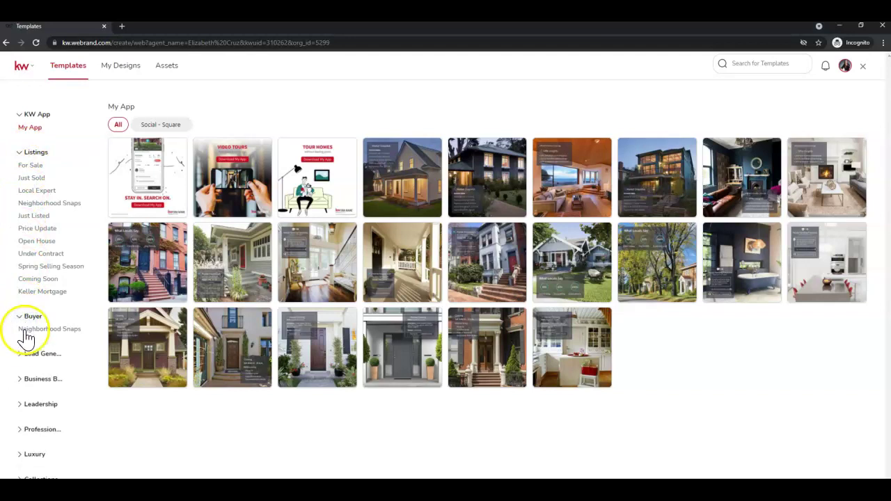
{"action": "left_click", "coordinate": [28, 356]}
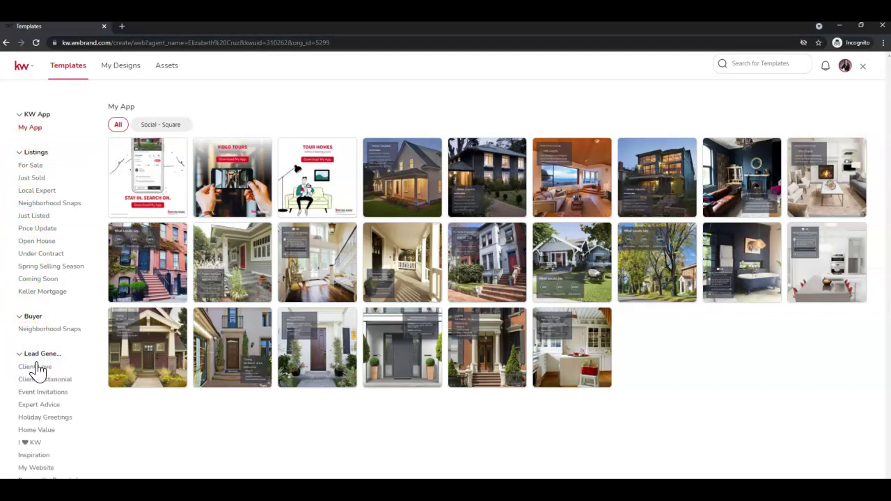
{"action": "scroll", "coordinate": [35, 368], "scroll_direction": "down", "scroll_amount": 1}
{"action": "scroll", "coordinate": [37, 365], "scroll_direction": "down", "scroll_amount": 2}
{"action": "left_click", "coordinate": [35, 386]}
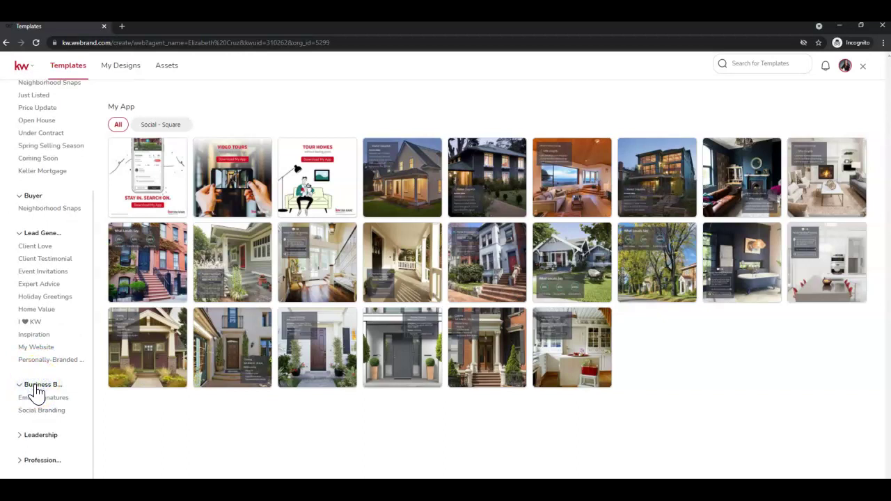
{"action": "mouse_move", "coordinate": [36, 393]}
{"action": "left_mouse_down"}
{"action": "mouse_move", "coordinate": [26, 396]}
{"action": "mouse_move", "coordinate": [64, 392]}
{"action": "mouse_move", "coordinate": [53, 394]}
{"action": "mouse_move", "coordinate": [43, 417]}
{"action": "left_mouse_up"}
{"action": "left_click", "coordinate": [43, 413]}
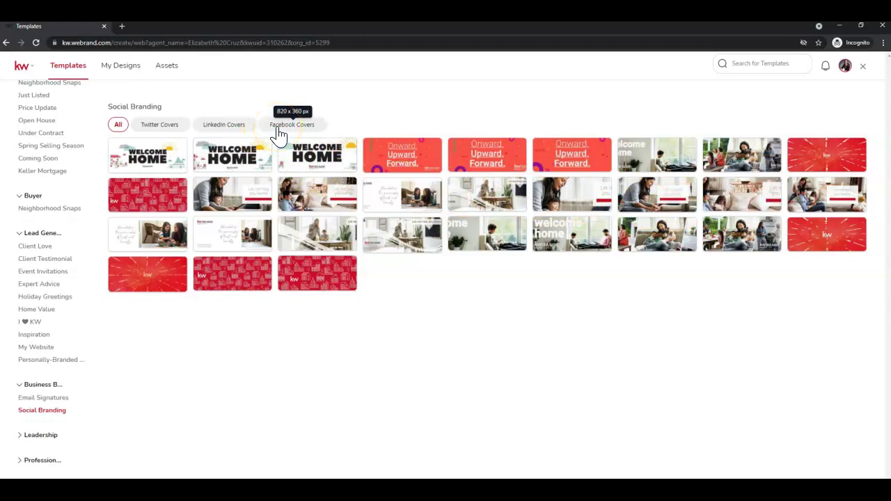
- Apply the Facebook Covers filter to show the ten Facebook cover templates
{"action": "left_click", "coordinate": [301, 129]}
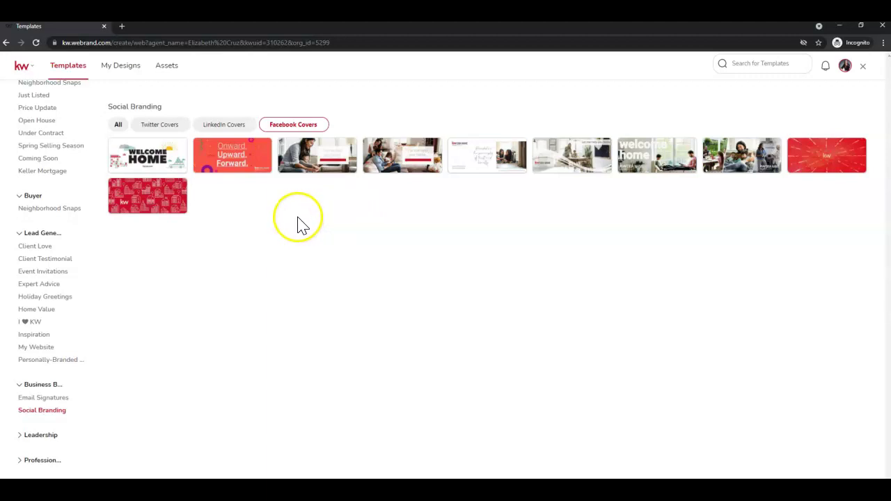
{"action": "mouse_move", "coordinate": [243, 169]}
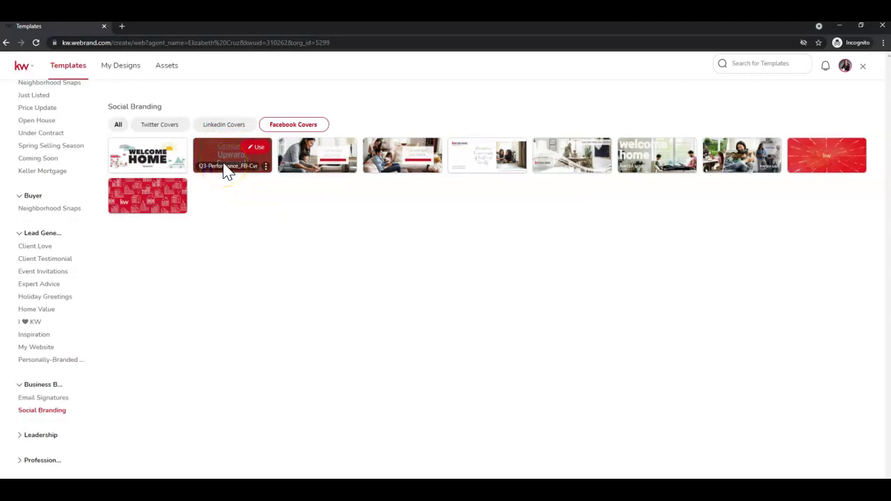
- Use the Q3-Performance_FB-Cvr cover template to open it in the editor
{"action": "left_click", "coordinate": [254, 151]}
{"action": "left_click", "coordinate": [252, 151]}
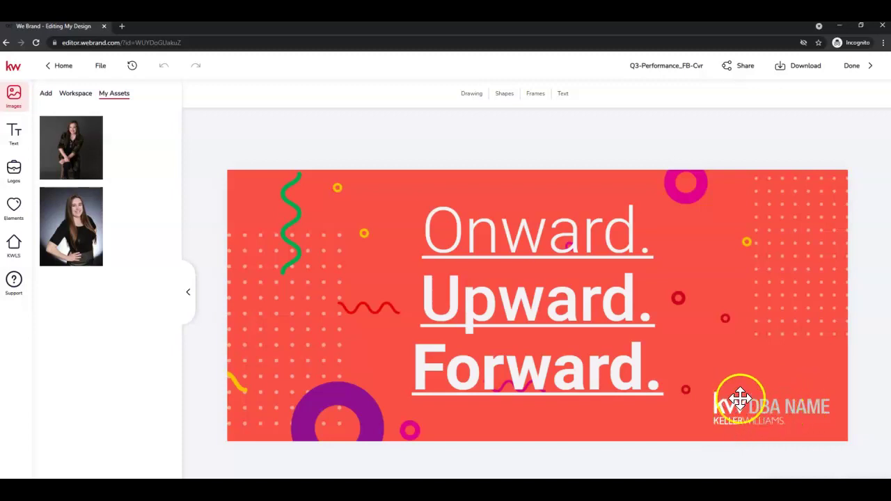
- Replace the placeholder KW DBA NAME logo with the brighter Southland Partners logo
{"action": "left_click", "coordinate": [758, 409]}
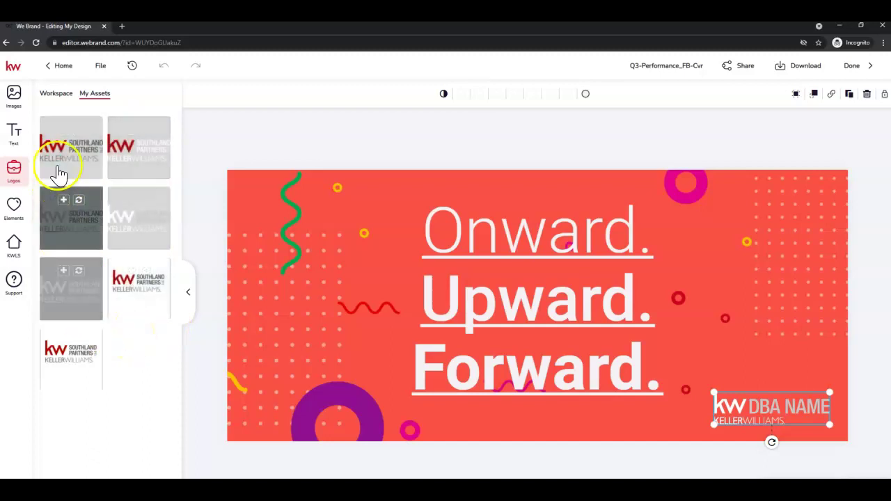
{"action": "mouse_move", "coordinate": [115, 230]}
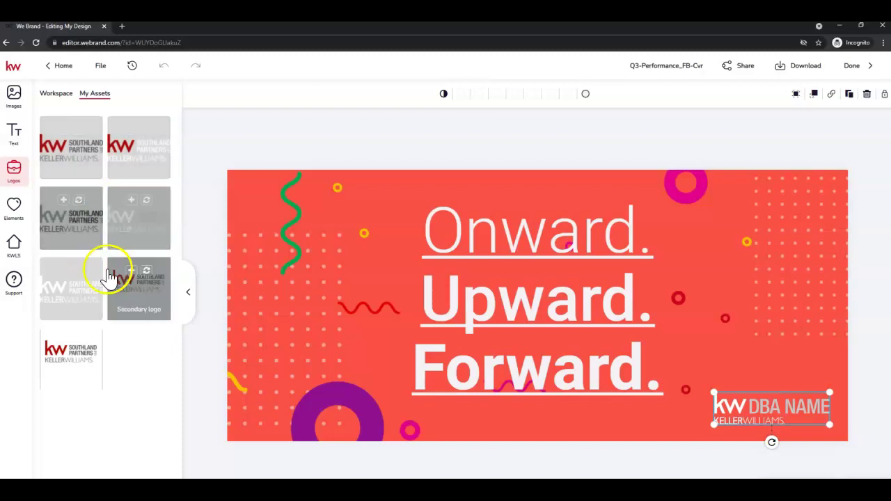
{"action": "mouse_move", "coordinate": [130, 146]}
{"action": "mouse_move", "coordinate": [73, 134]}
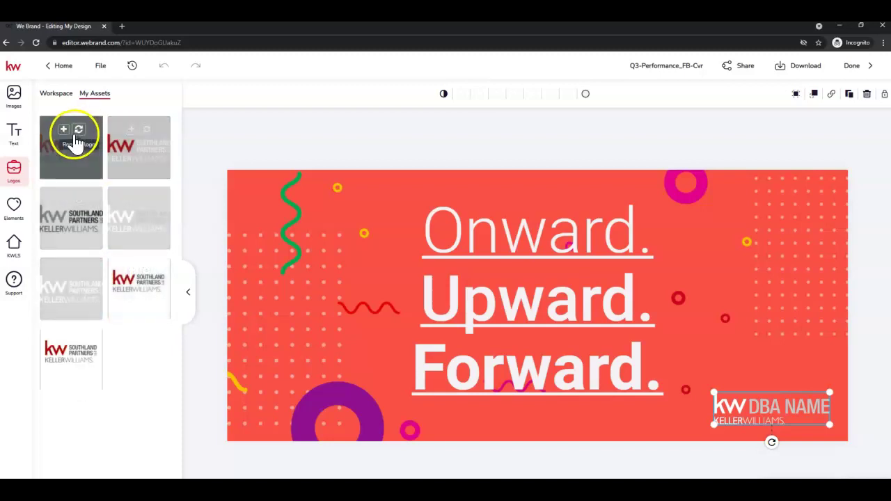
{"action": "left_click", "coordinate": [80, 135]}
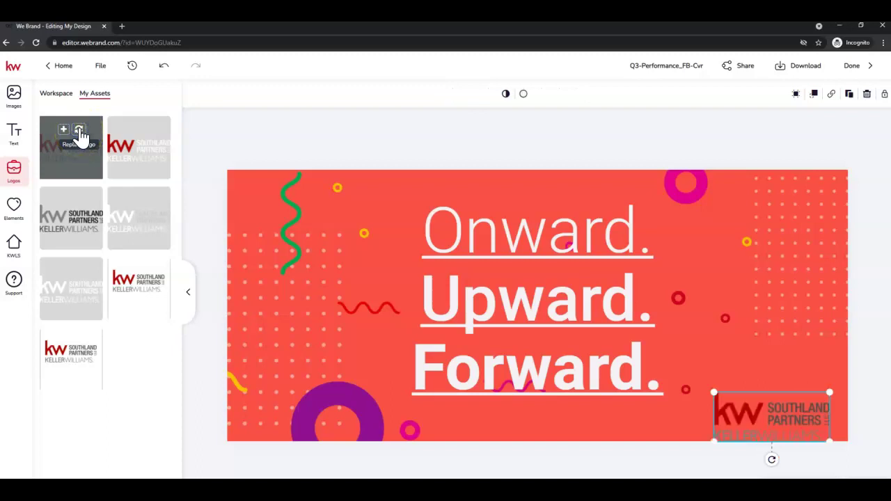
{"action": "left_click", "coordinate": [143, 132]}
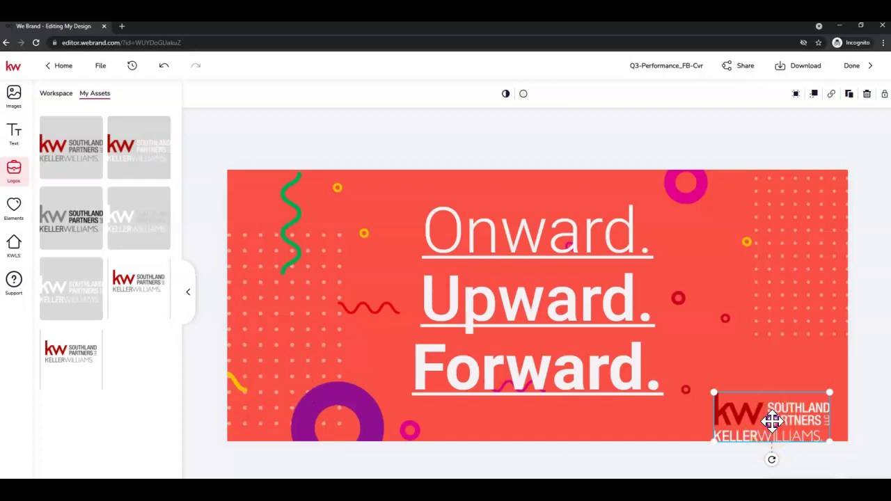
- Nudge the logo slightly up from the bottom edge and deselect it
{"action": "left_click_drag", "start_coordinate": [772, 420], "coordinate": [778, 407]}
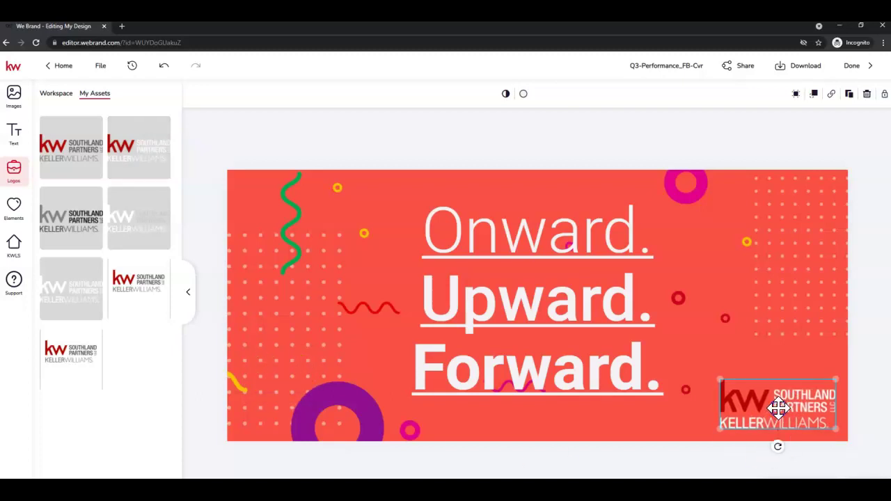
{"action": "left_click", "coordinate": [773, 415]}
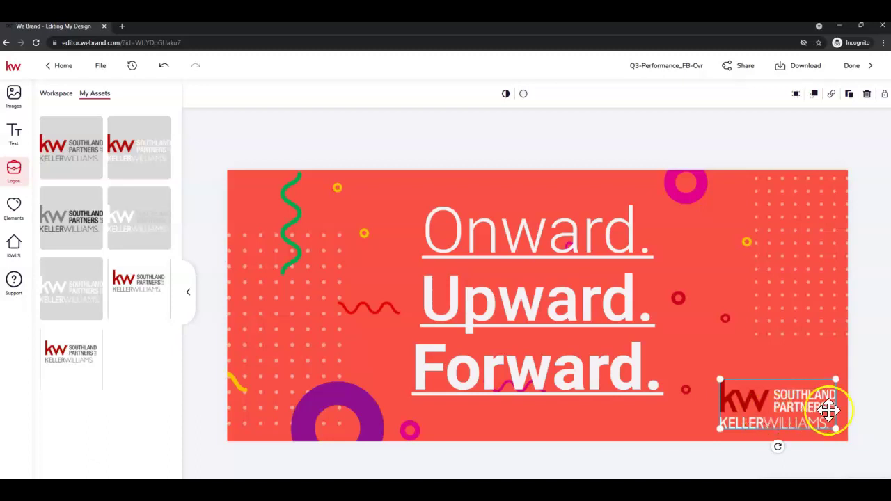
{"action": "left_click", "coordinate": [862, 389]}
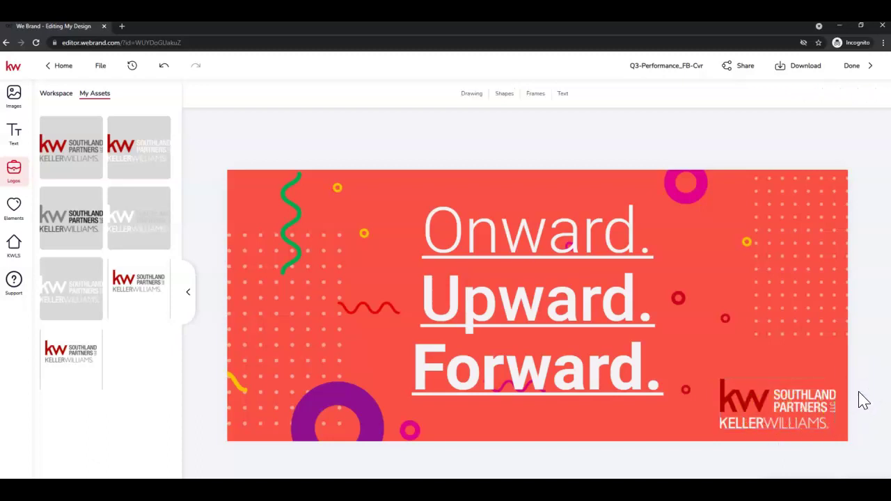
- Download the finished cover with PNG as the file type
{"action": "left_click", "coordinate": [807, 76]}
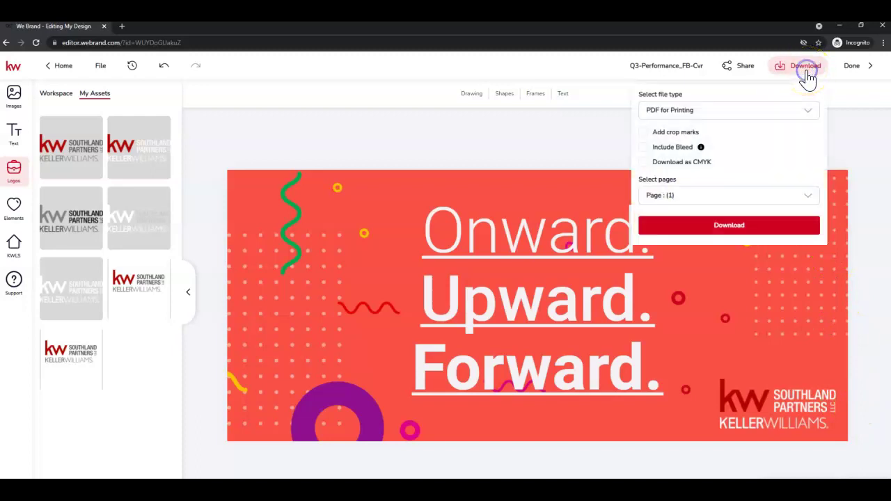
{"action": "left_click", "coordinate": [689, 116]}
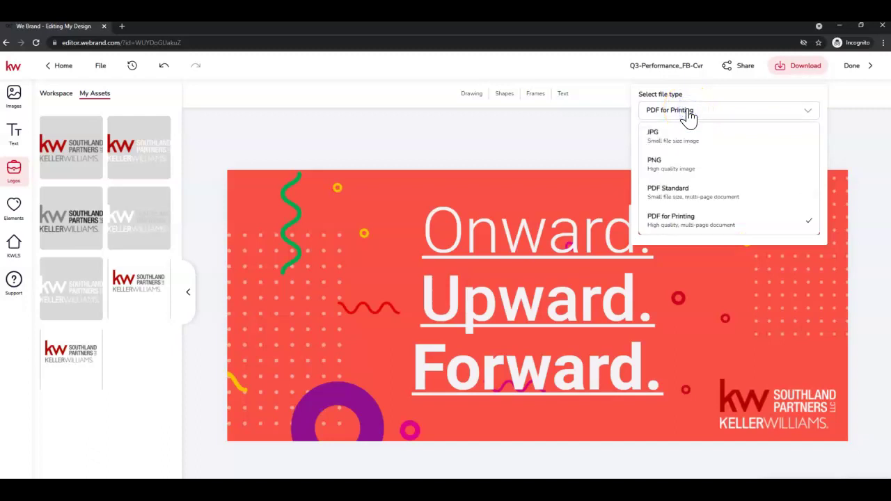
{"action": "left_click", "coordinate": [680, 178]}
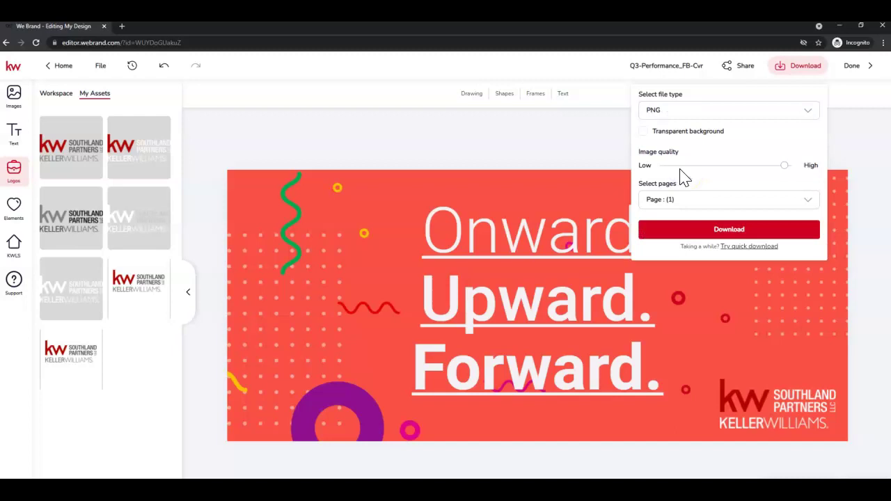
{"action": "left_click", "coordinate": [735, 232]}
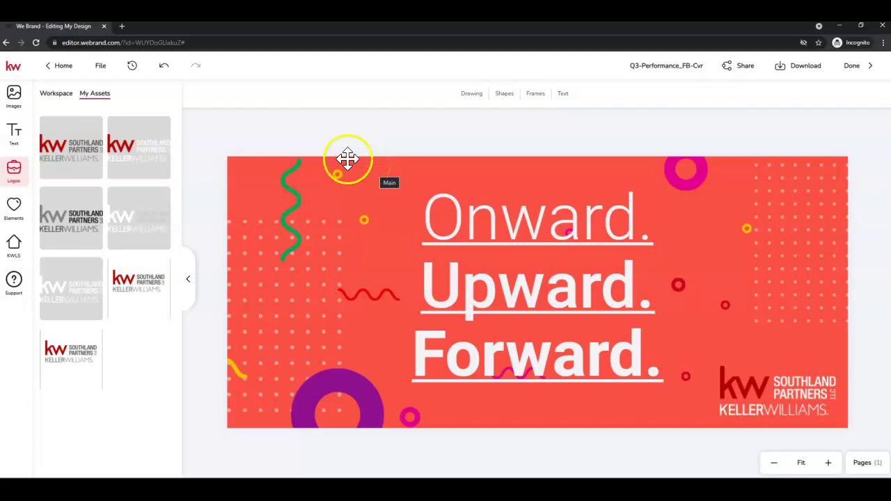
- In a new tab, log in to Facebook and submit the two-factor login code
{"action": "left_click", "coordinate": [122, 25]}
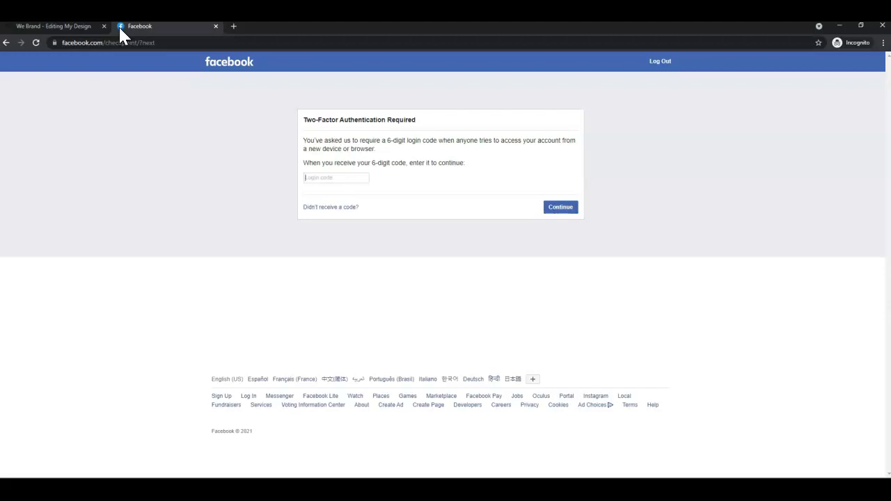
{"action": "key", "text": "Return"}
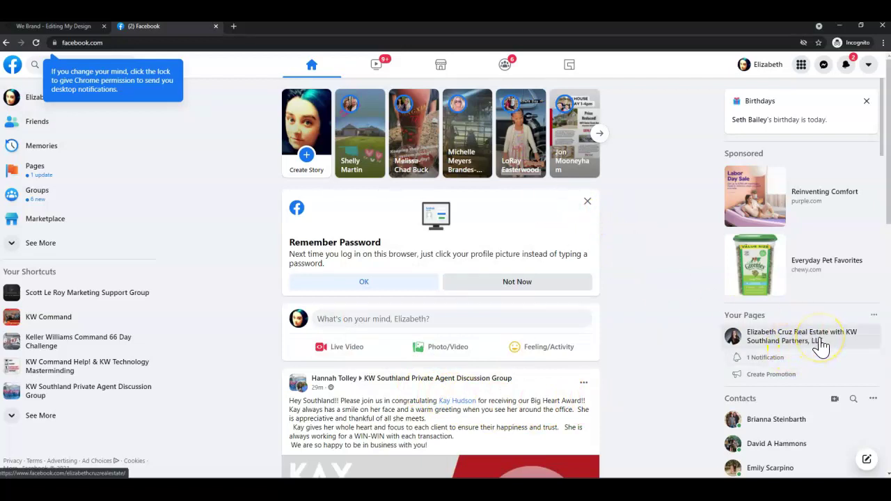
- Open the real estate business Page and bring up its cover photo Edit options
{"action": "left_click", "coordinate": [821, 344]}
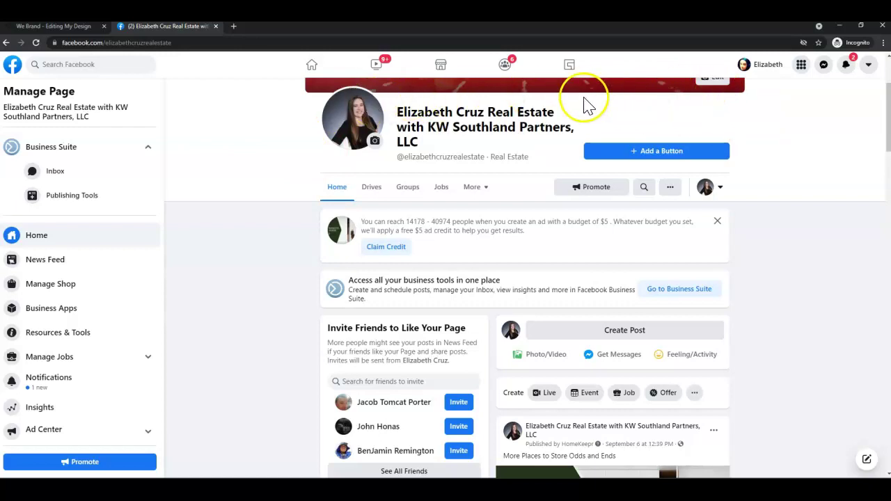
{"action": "scroll", "coordinate": [778, 324], "scroll_direction": "up", "scroll_amount": 2}
{"action": "scroll", "coordinate": [779, 324], "scroll_direction": "up", "scroll_amount": 1}
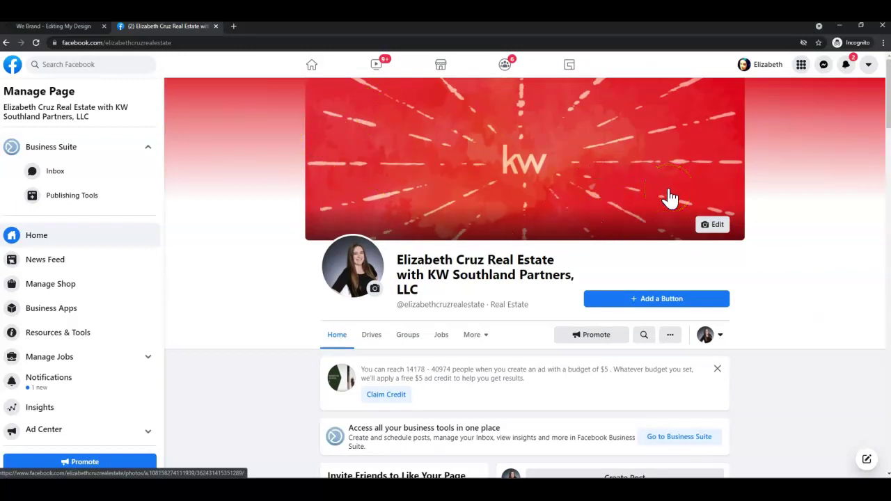
{"action": "left_click", "coordinate": [716, 228]}
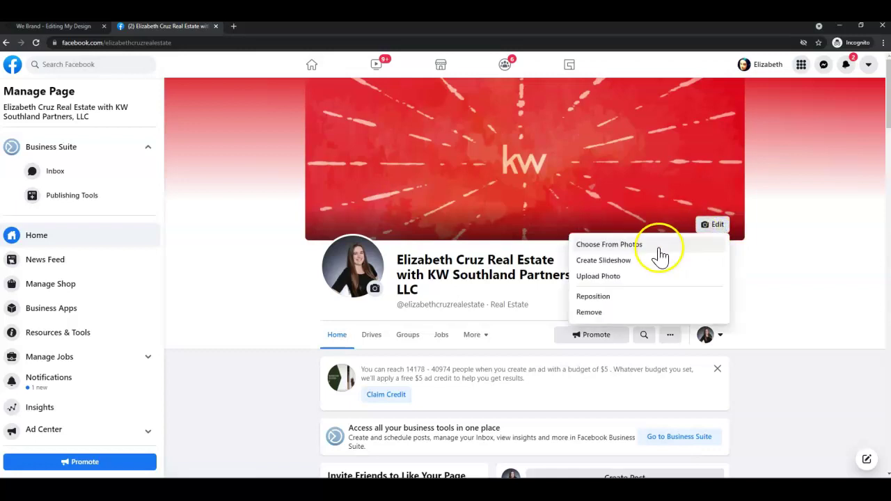
- Choose Upload Photo and pick q3performancefbcvr_1_original from the Downloads folder
{"action": "left_click", "coordinate": [597, 278]}
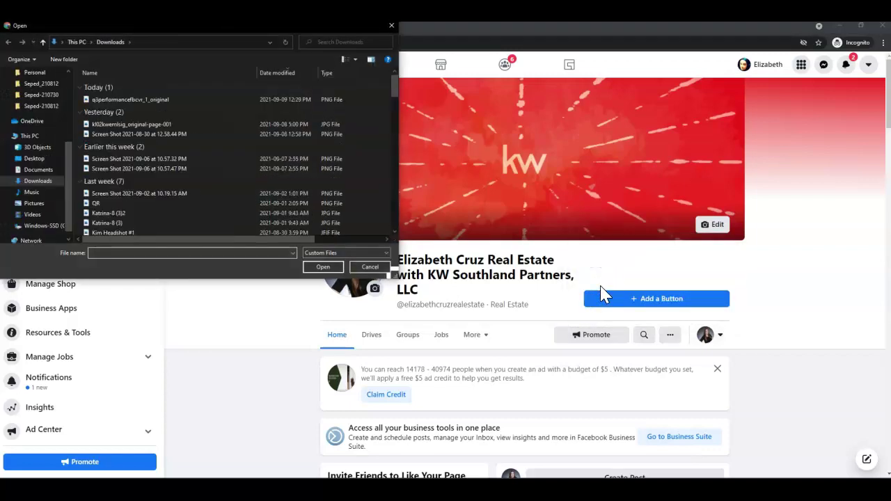
{"action": "left_click", "coordinate": [170, 149]}
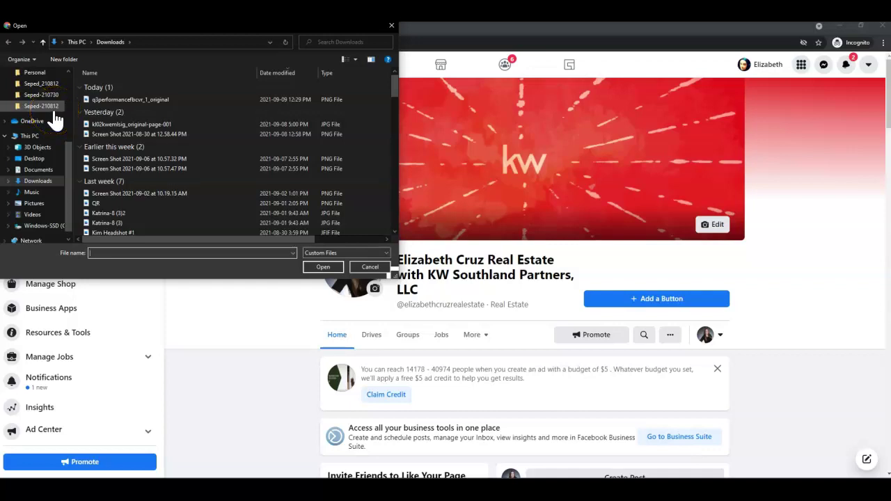
{"action": "scroll", "coordinate": [49, 136], "scroll_direction": "up", "scroll_amount": 4}
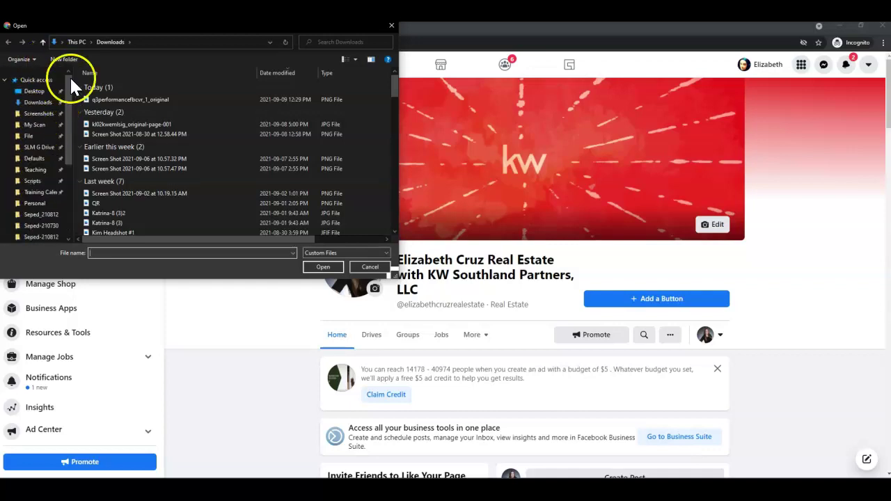
{"action": "scroll", "coordinate": [46, 202], "scroll_direction": "down", "scroll_amount": 5}
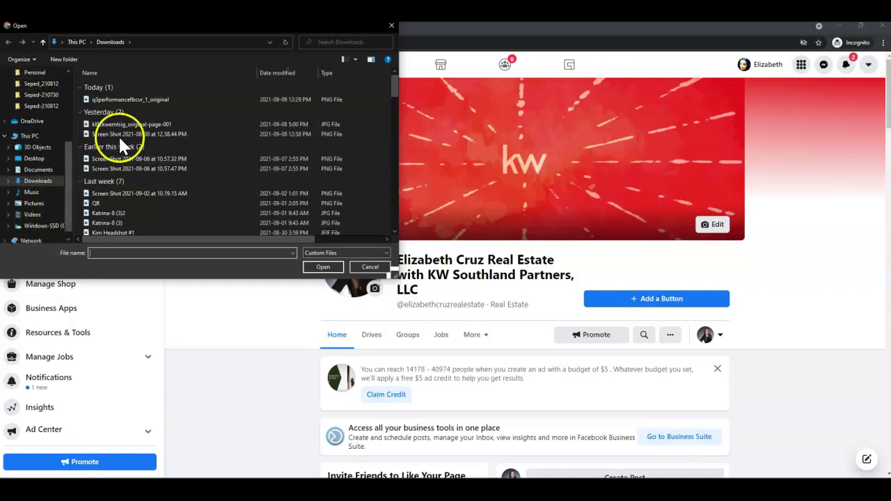
{"action": "left_click", "coordinate": [176, 105]}
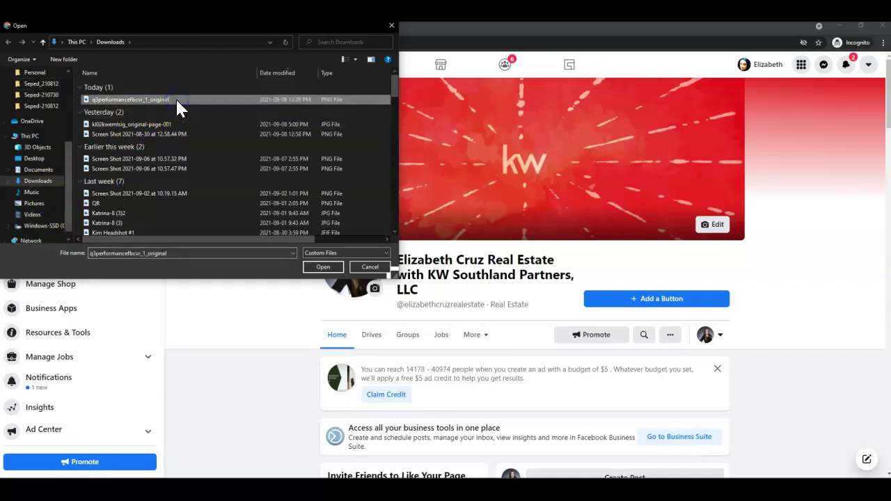
- Load the file as the cover, shift it slightly upward to show the full logo, and save changes
{"action": "left_click", "coordinate": [338, 265]}
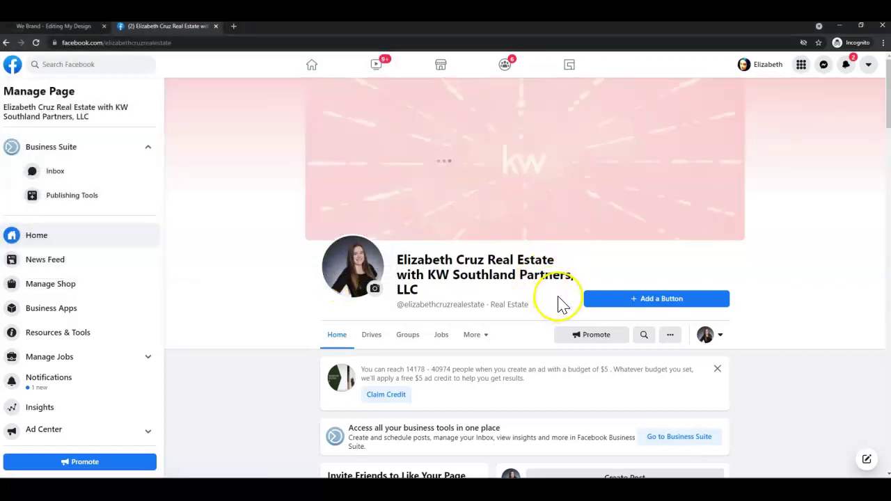
{"action": "left_click_drag", "start_coordinate": [513, 209], "coordinate": [511, 178]}
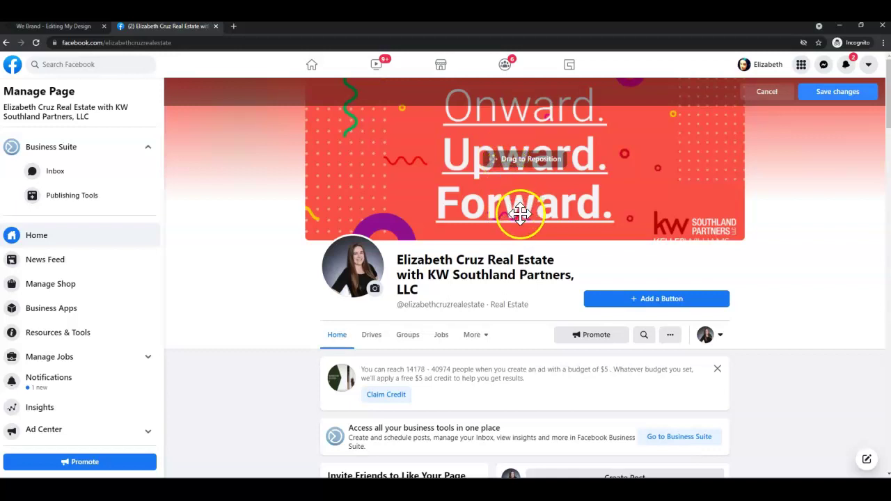
{"action": "left_click_drag", "start_coordinate": [521, 207], "coordinate": [516, 202]}
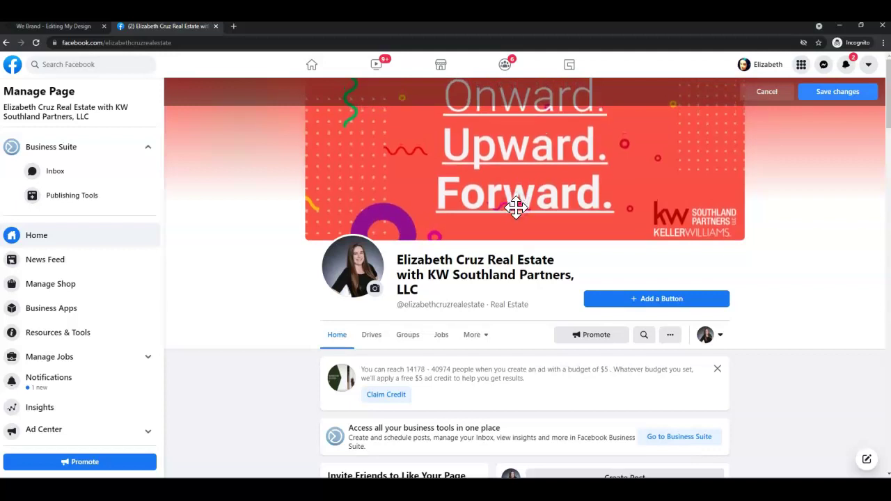
{"action": "left_click_drag", "start_coordinate": [565, 198], "coordinate": [573, 212]}
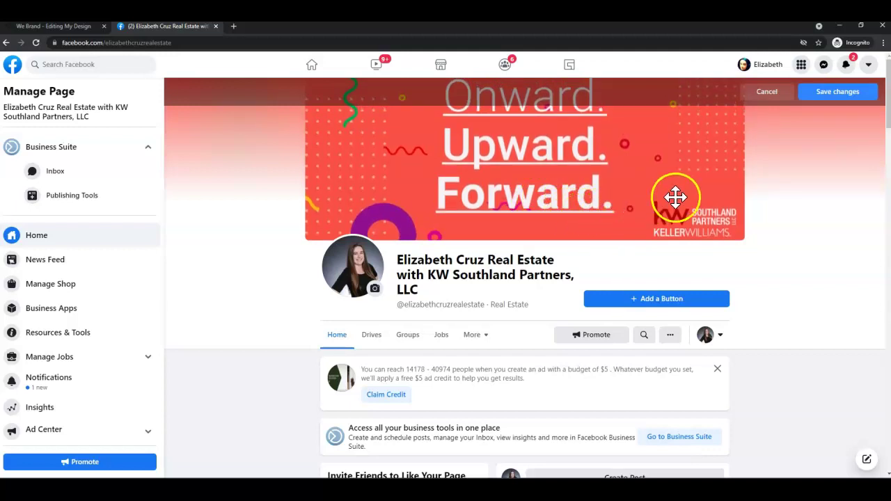
{"action": "left_click", "coordinate": [868, 101]}
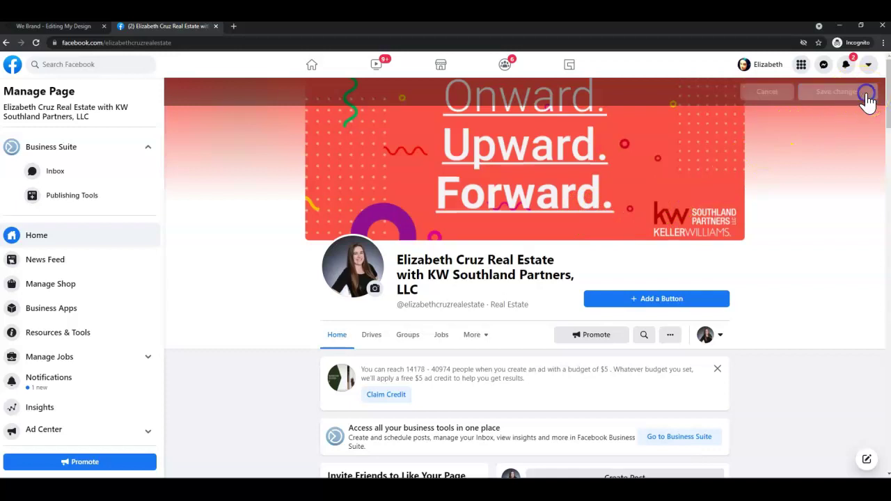